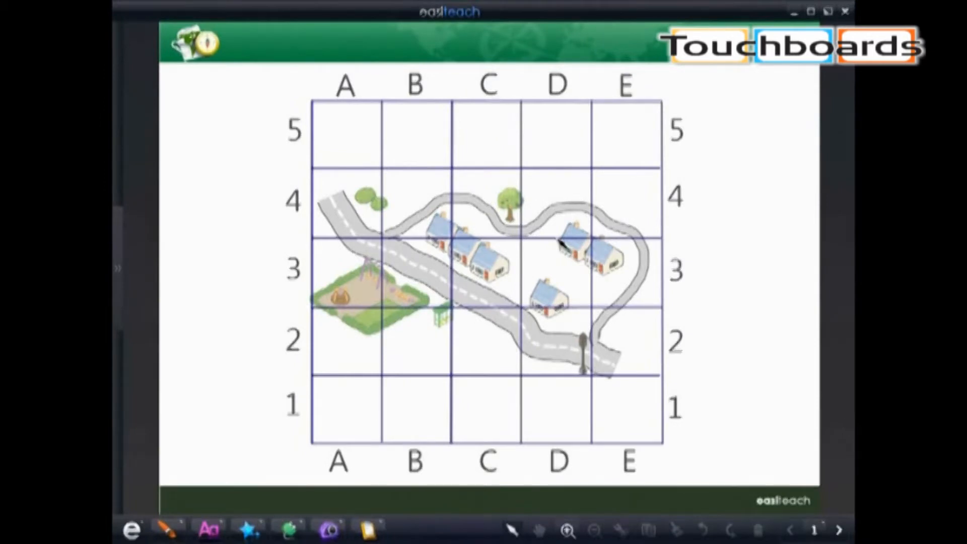
- Filter the Widgets browser to Geography and drop the Navigator widget onto the town map
left_click(293, 532)
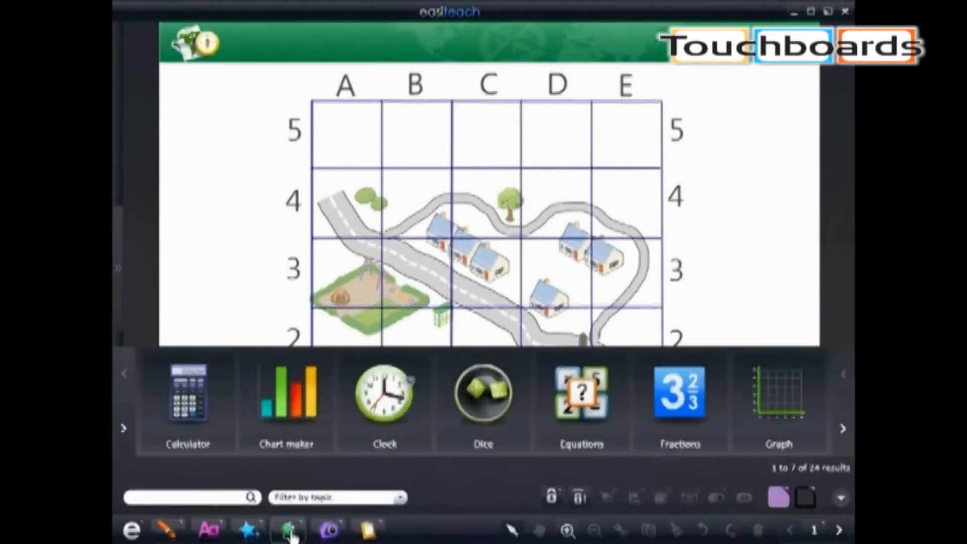
left_click(401, 497)
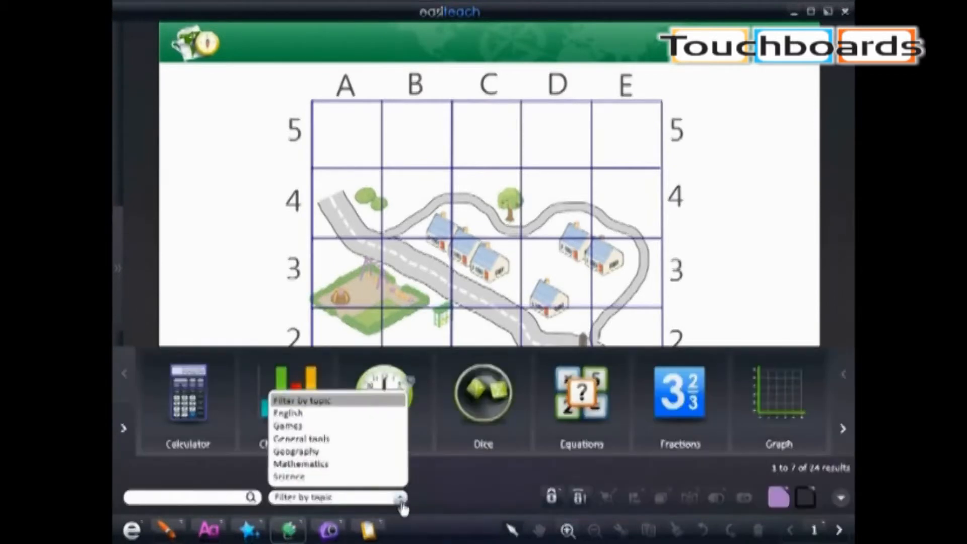
left_click(384, 452)
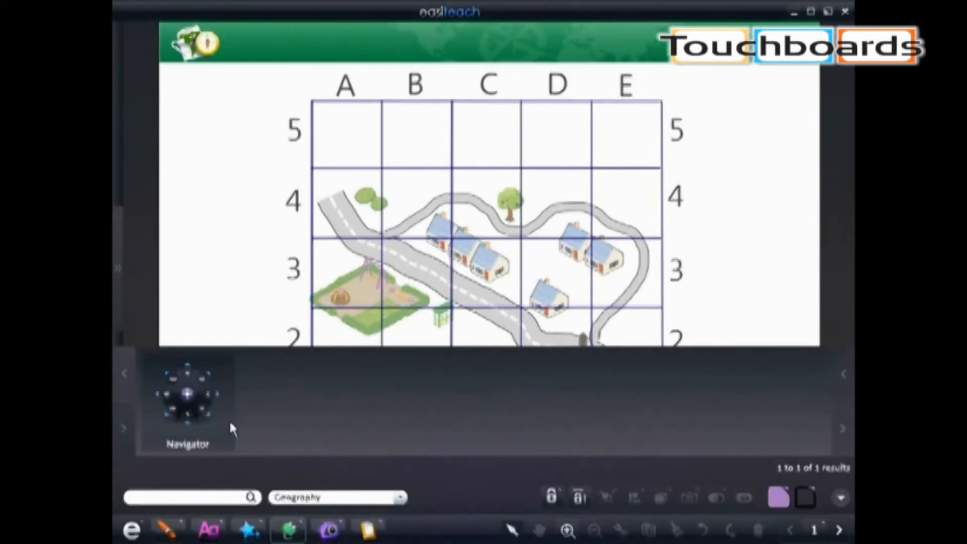
left_click_drag(190, 401, 206, 304)
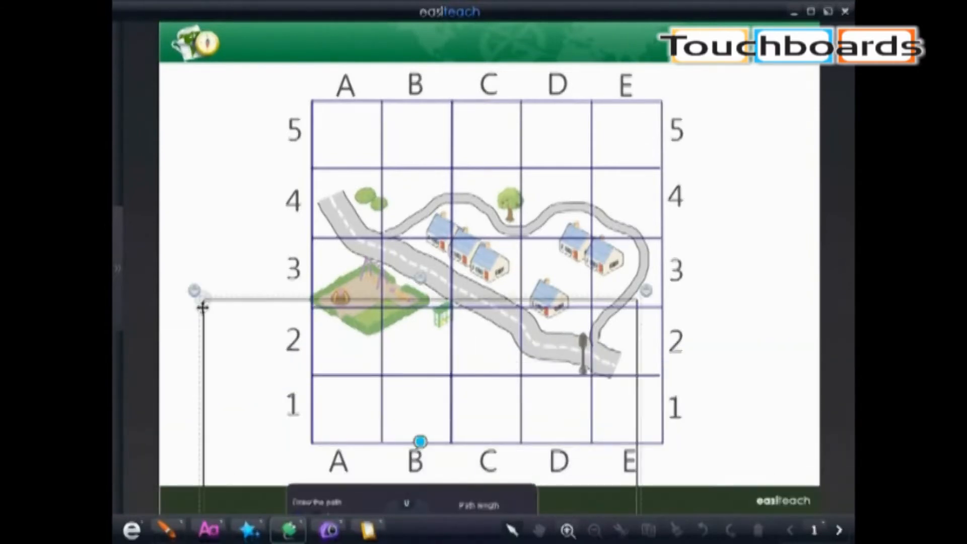
- Move and resize the Navigator over the full grid, then shift its control panel below the road
left_click_drag(236, 333, 297, 134)
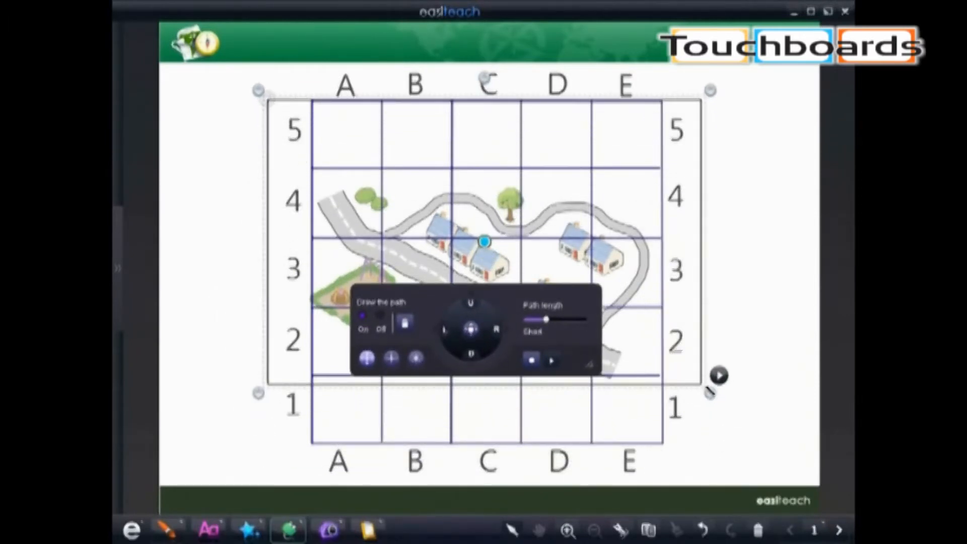
left_click_drag(711, 389, 709, 491)
left_click(771, 349)
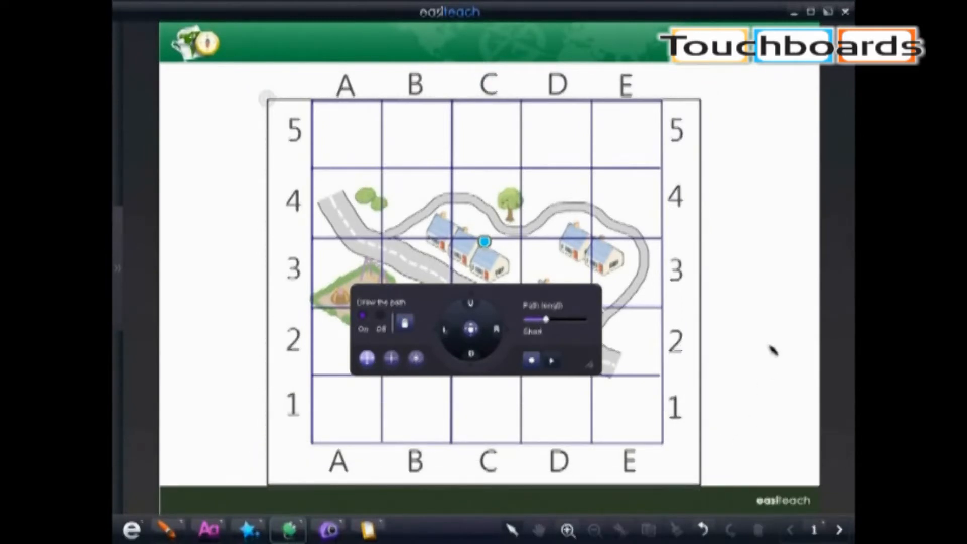
left_click_drag(594, 371, 601, 476)
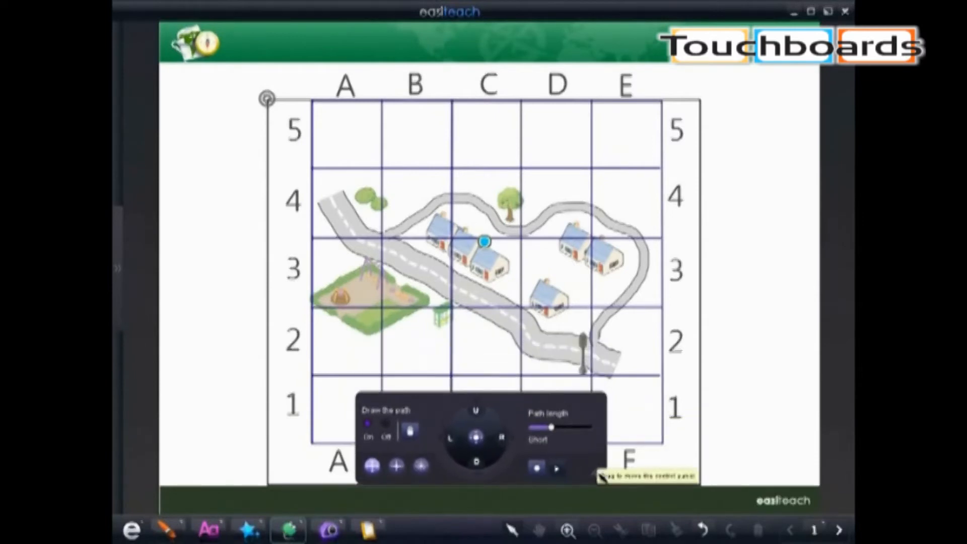
- Switch the compass to eight directions and lengthen the path step with the slider
left_click(422, 466)
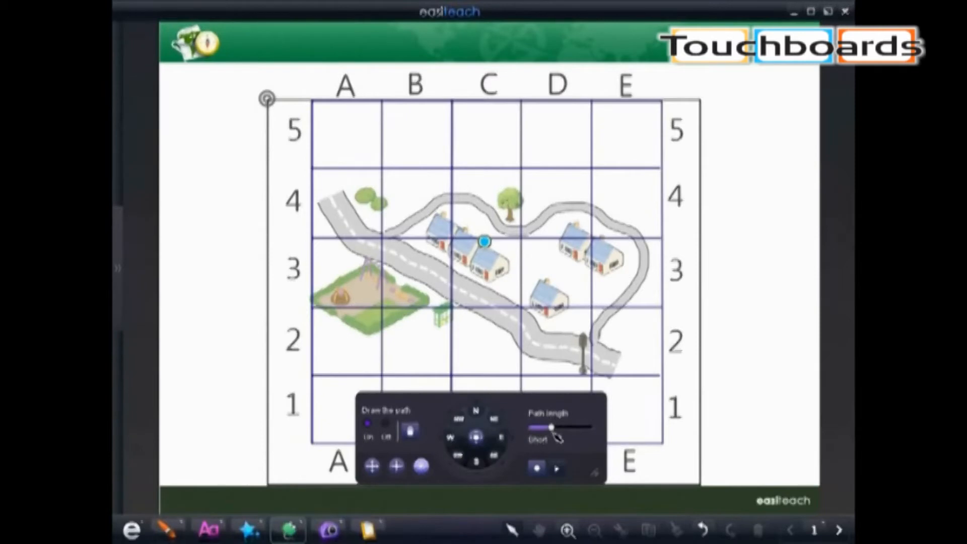
mouse_move(554, 428)
left_mouse_down()
mouse_move(573, 428)
mouse_move(558, 429)
left_mouse_up()
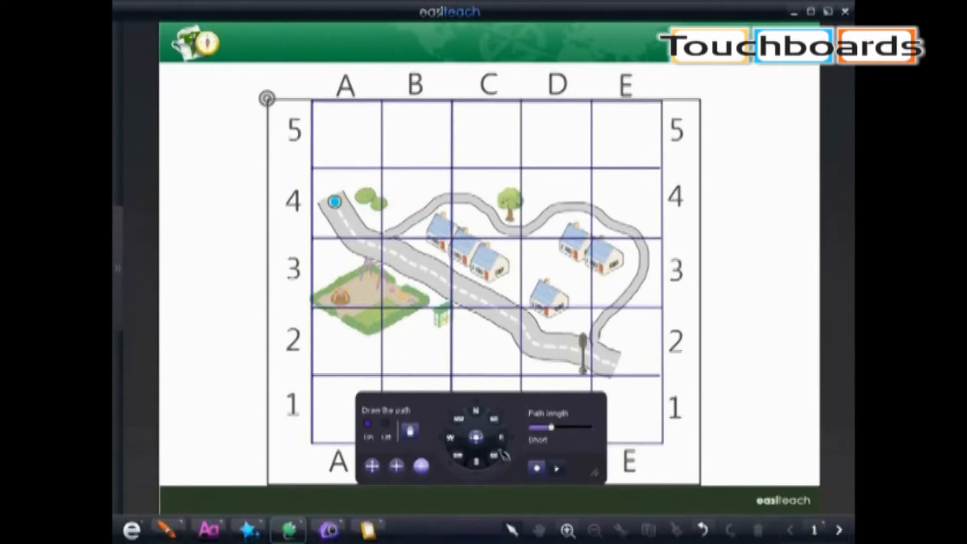
- Start recording and step the marker SE, SE, E, SE, SE, E along the road from A4
left_click(536, 467)
left_click(498, 457)
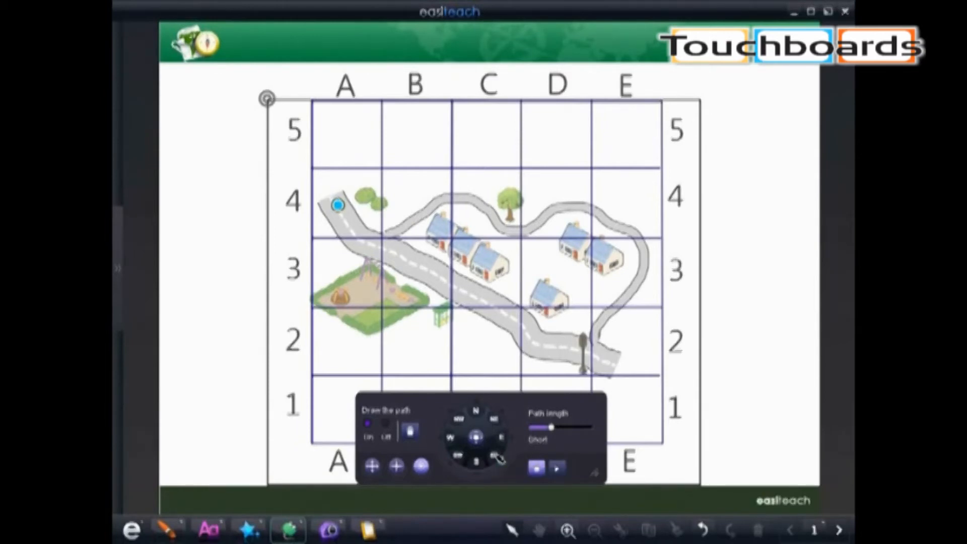
left_click(498, 458)
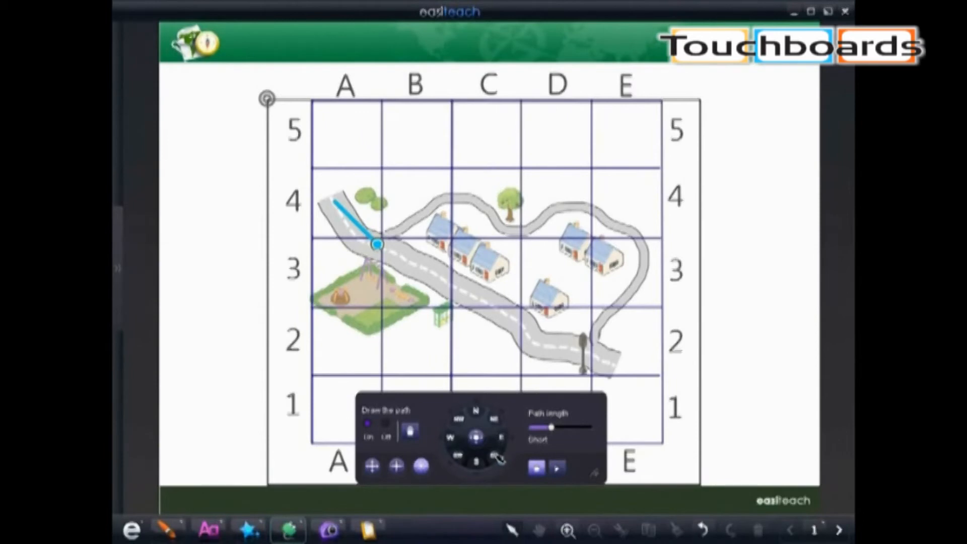
left_click(505, 440)
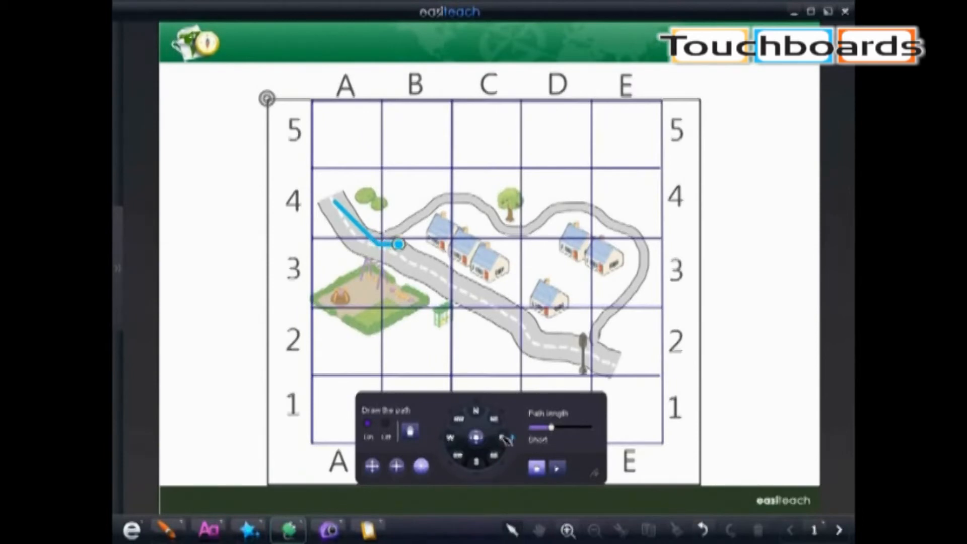
left_click(498, 458)
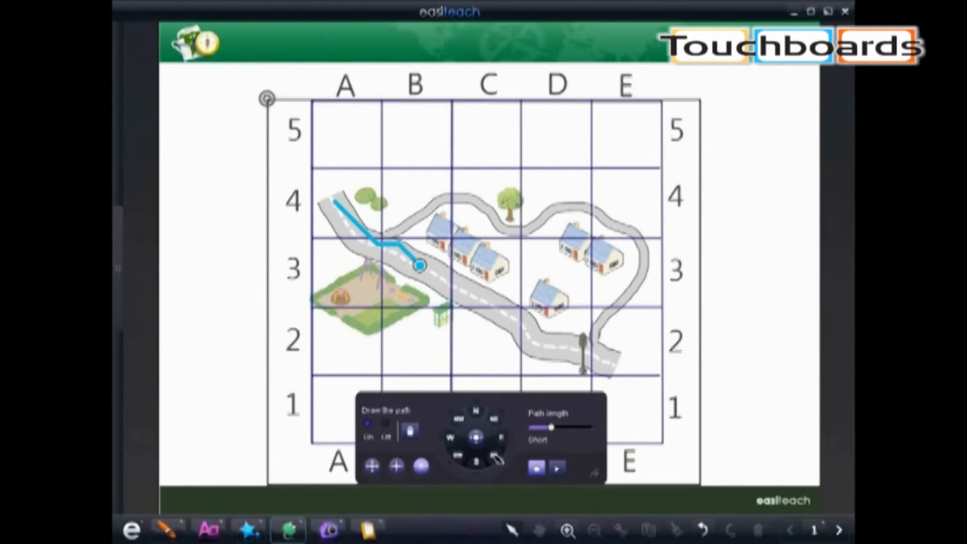
left_click(498, 458)
left_click(504, 440)
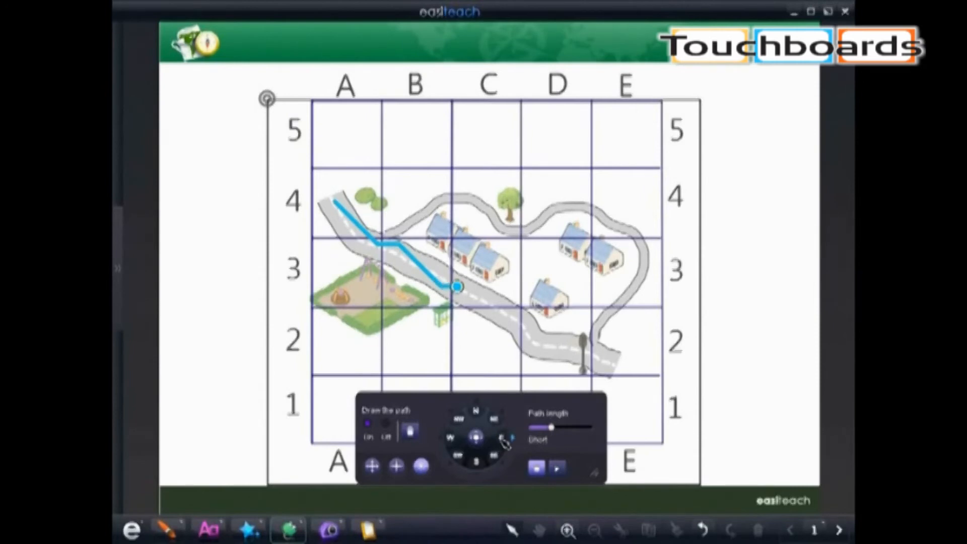
- Continue SE and E steps to the road's end near E2, then stop recording
left_click(498, 459)
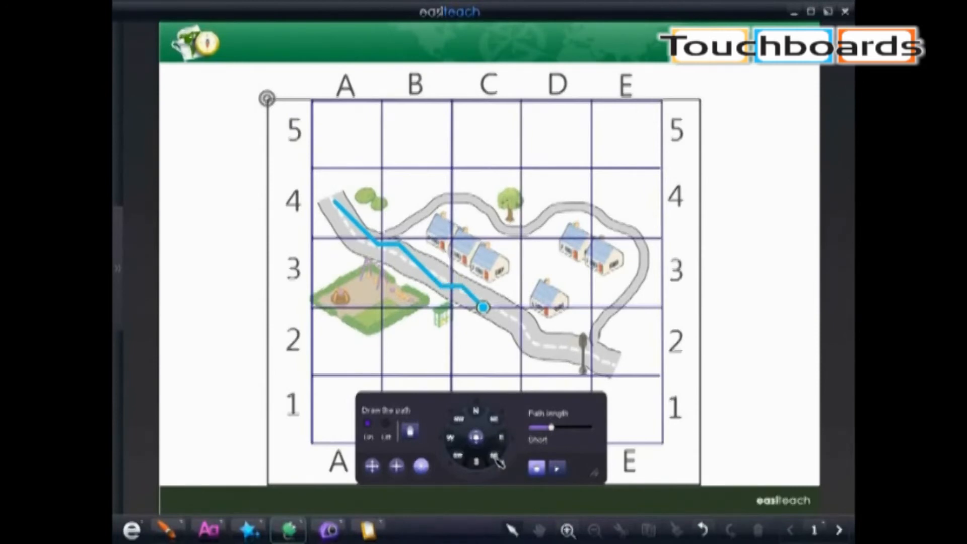
left_click(503, 440)
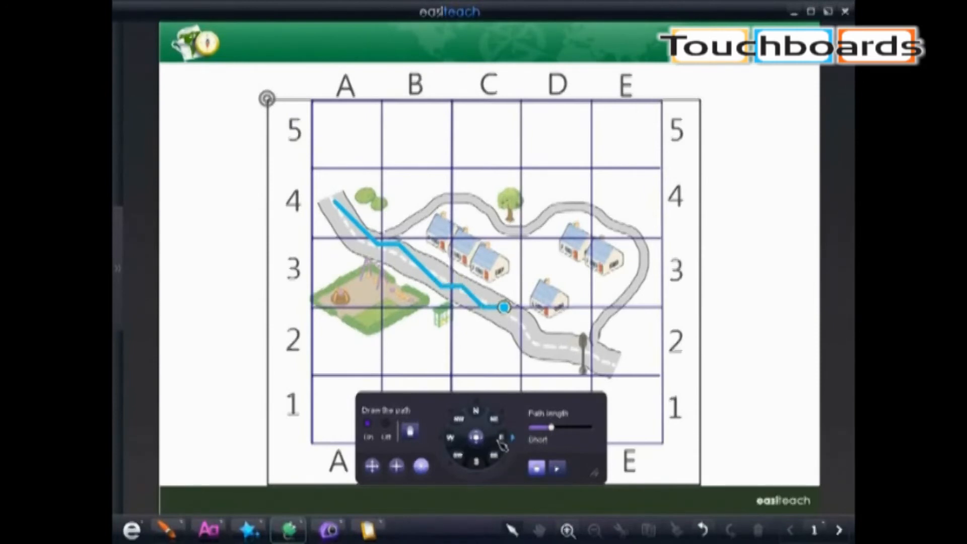
left_click(498, 459)
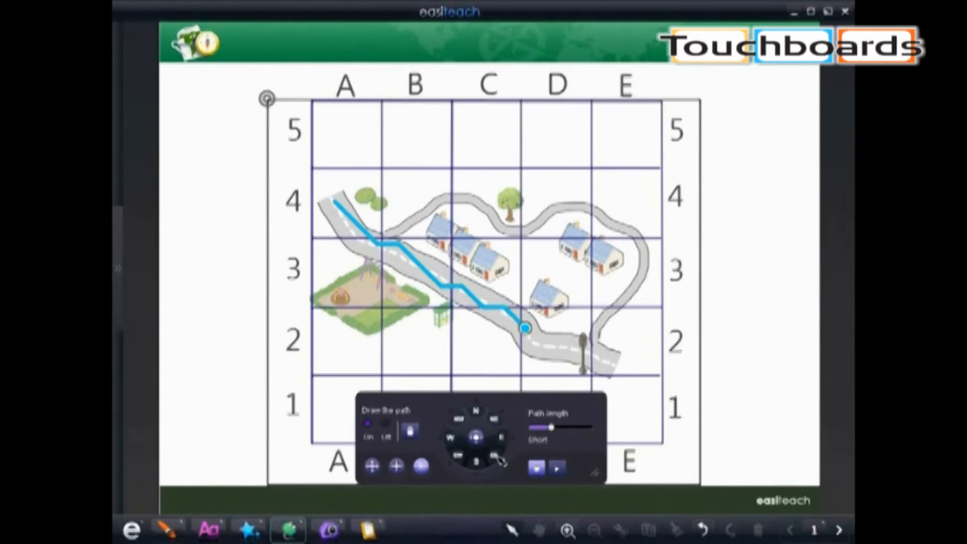
left_click(499, 458)
left_click(505, 440)
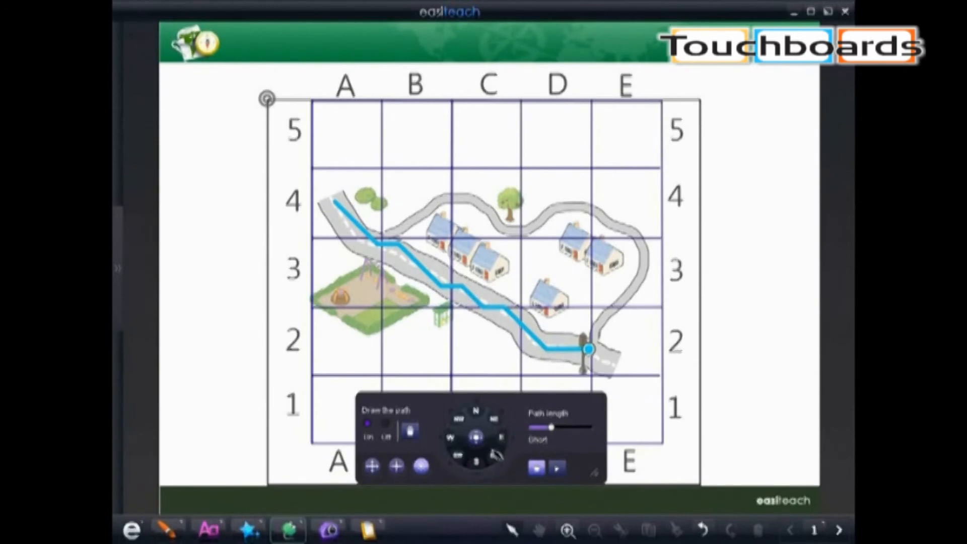
left_click(496, 459)
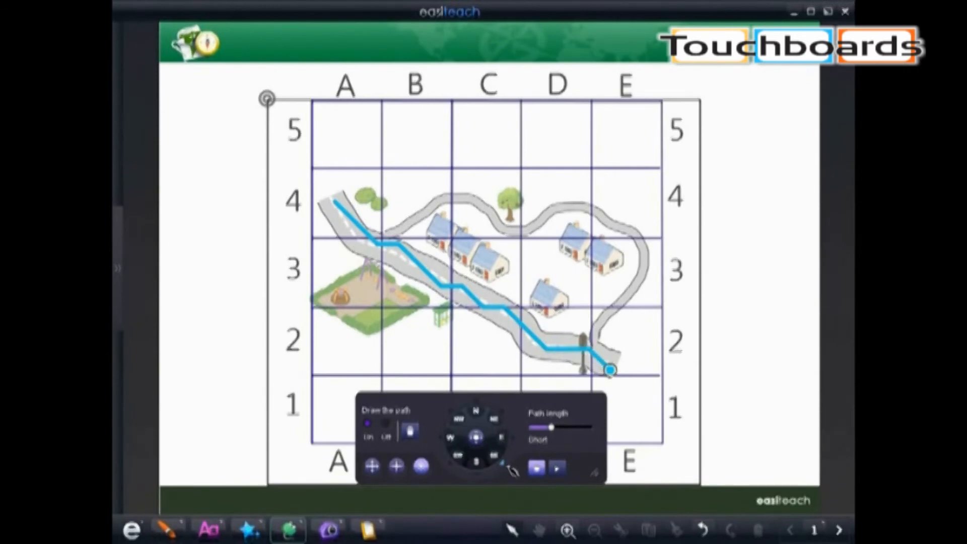
left_click(539, 468)
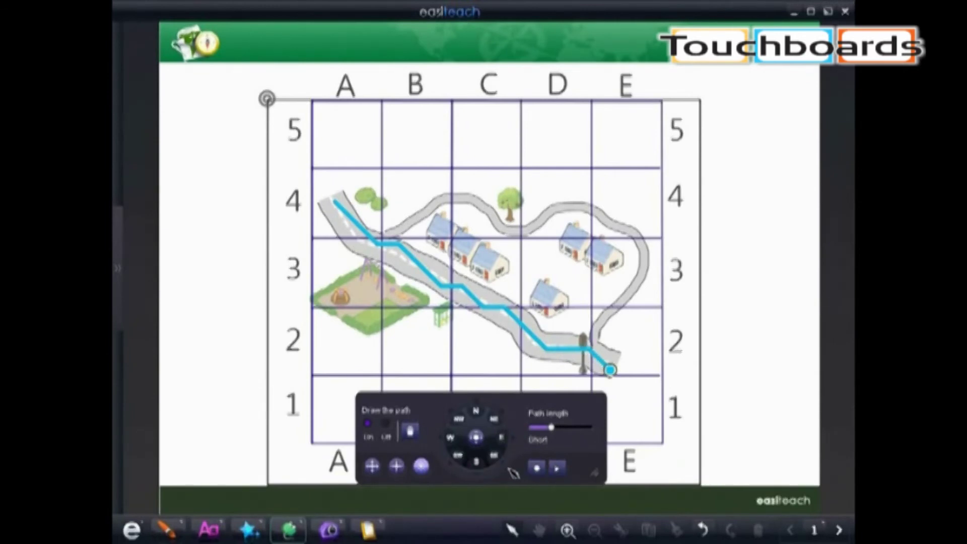
- Reset the marker to clear the blue path, then play back the recorded route
left_click(412, 433)
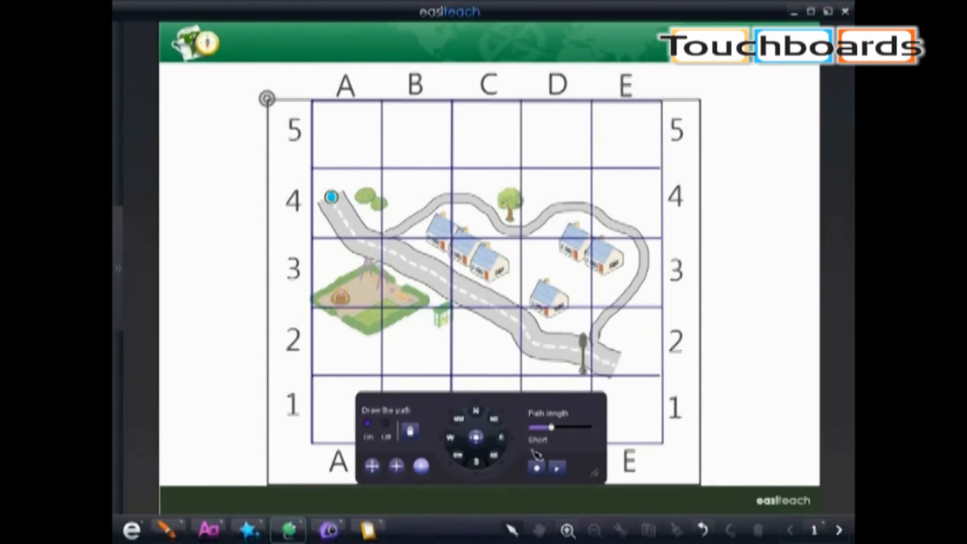
left_click(558, 467)
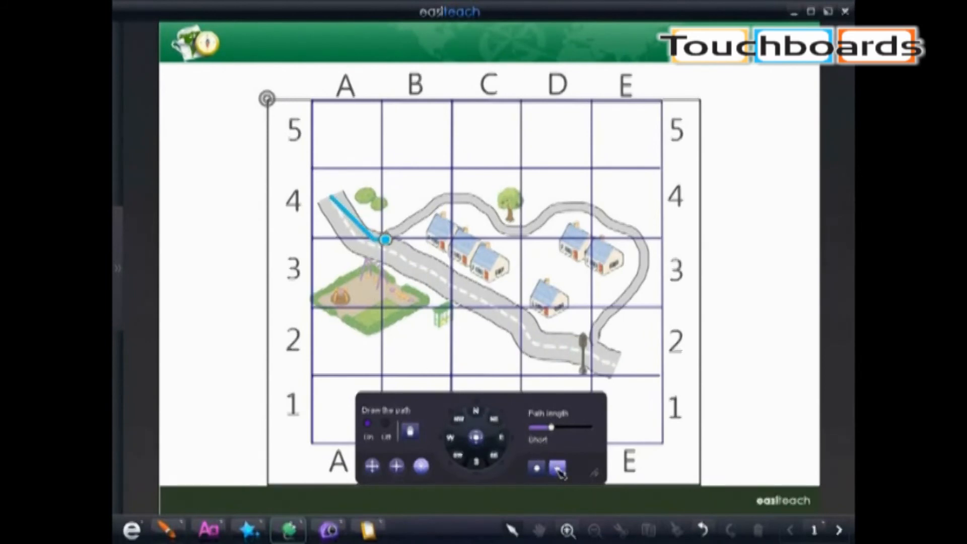